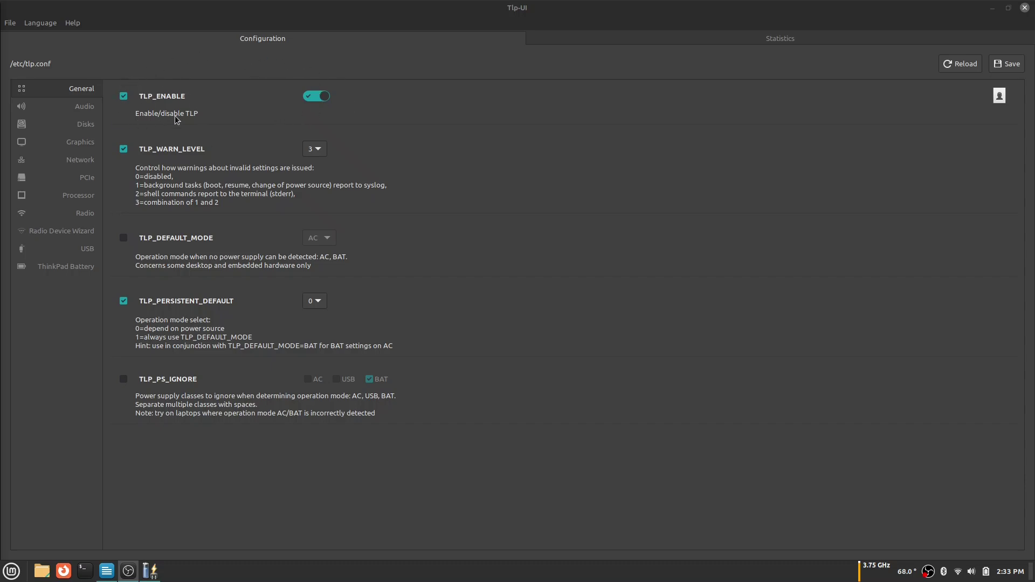
# Show the Audio page with the SOUND_POWER_SAVE options in Tlp-UI.
pyautogui.click(84, 107)
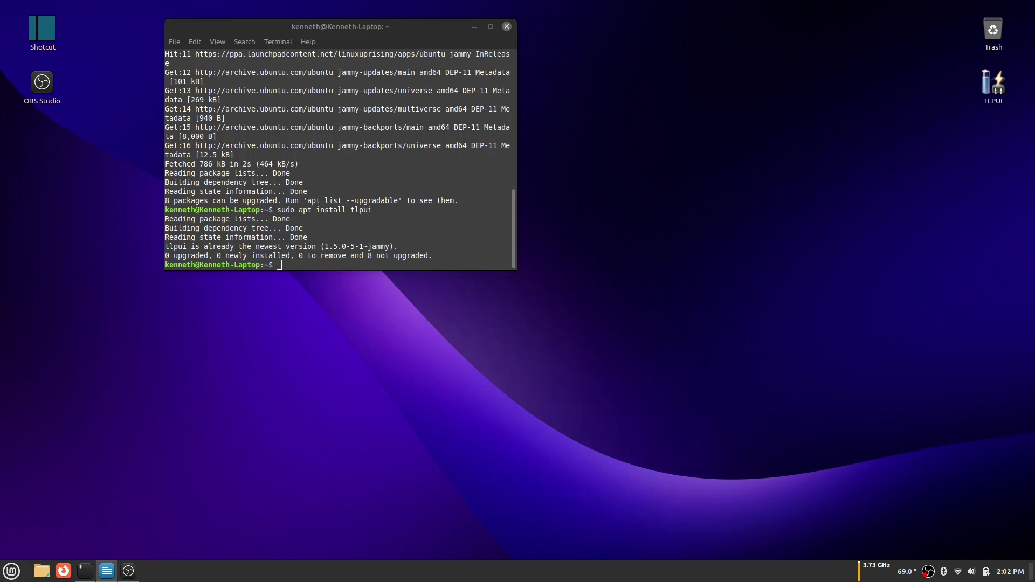
# Add the ppa:linuxuprising/apps repository with sudo add-apt-repository and confirm it.
pyautogui.click(317, 267)
pyautogui.rightClick(325, 268)
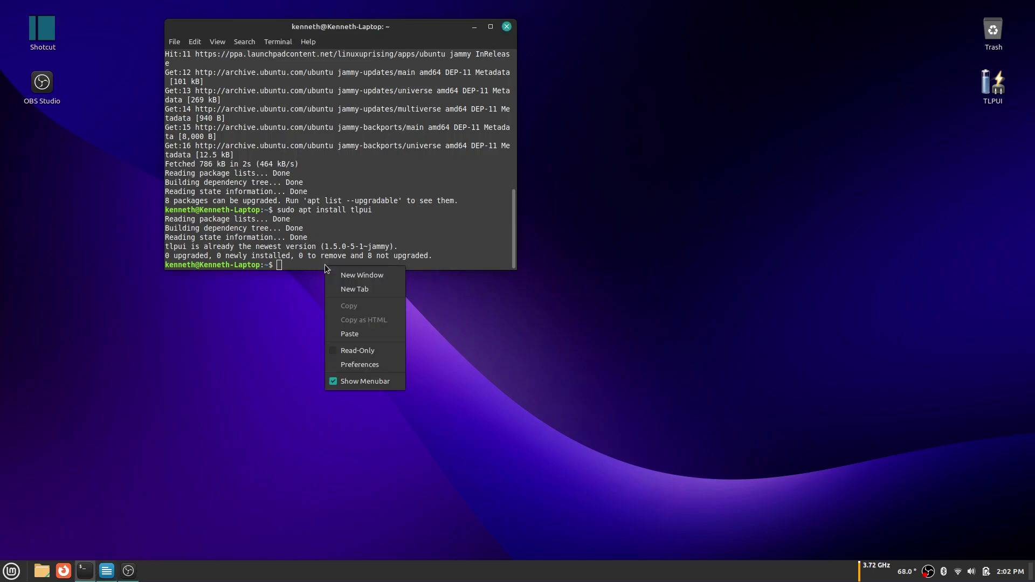
pyautogui.click(364, 333)
pyautogui.press('Return')
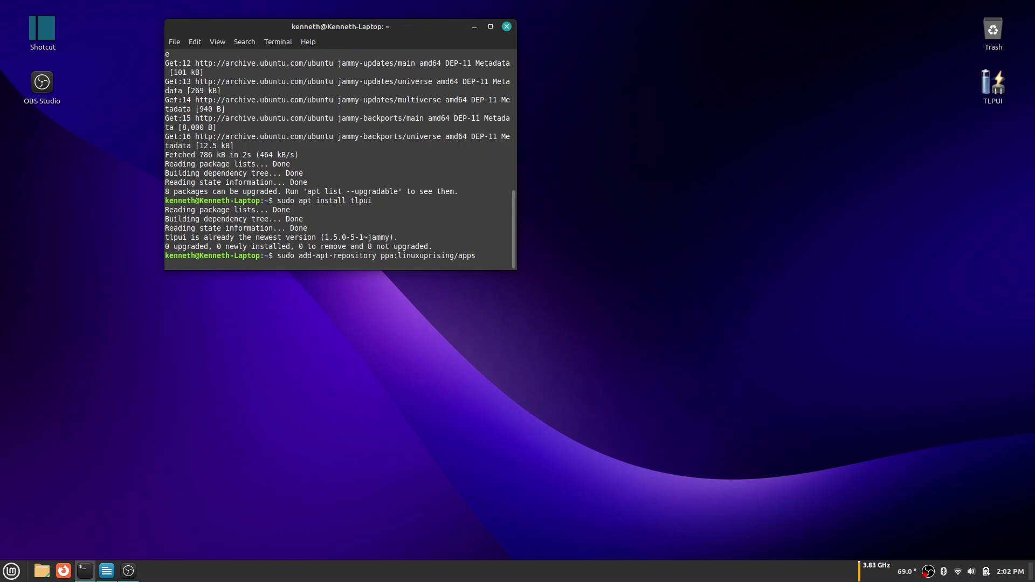
pyautogui.press('Return')
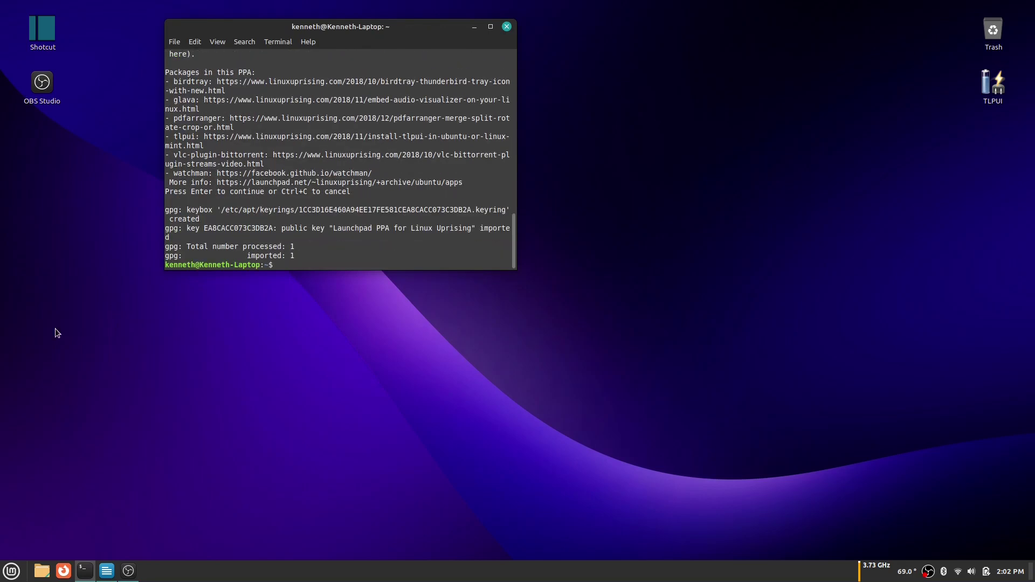
# Run sudo apt update, then sudo apt install tlpui, which reports tlpui is already newest.
pyautogui.hotkey('alt', 'Tab')
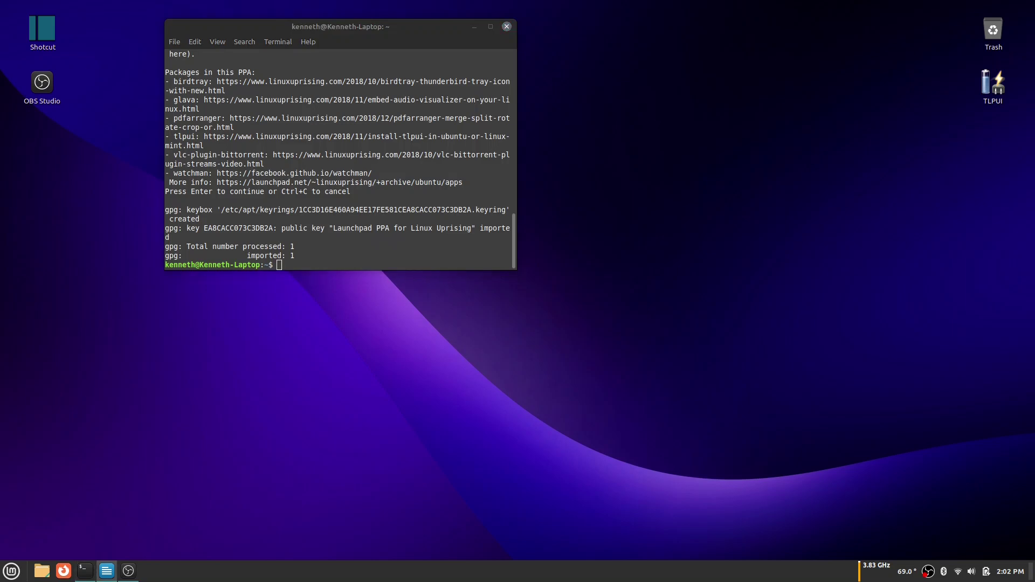
pyautogui.click(296, 261)
pyautogui.rightClick(297, 260)
pyautogui.click(345, 332)
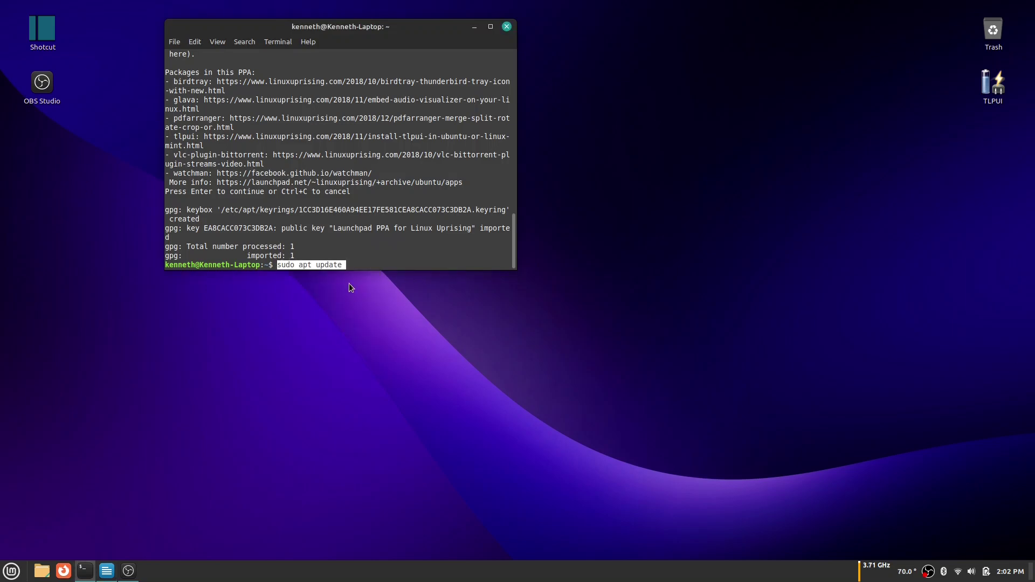
pyautogui.press('Return')
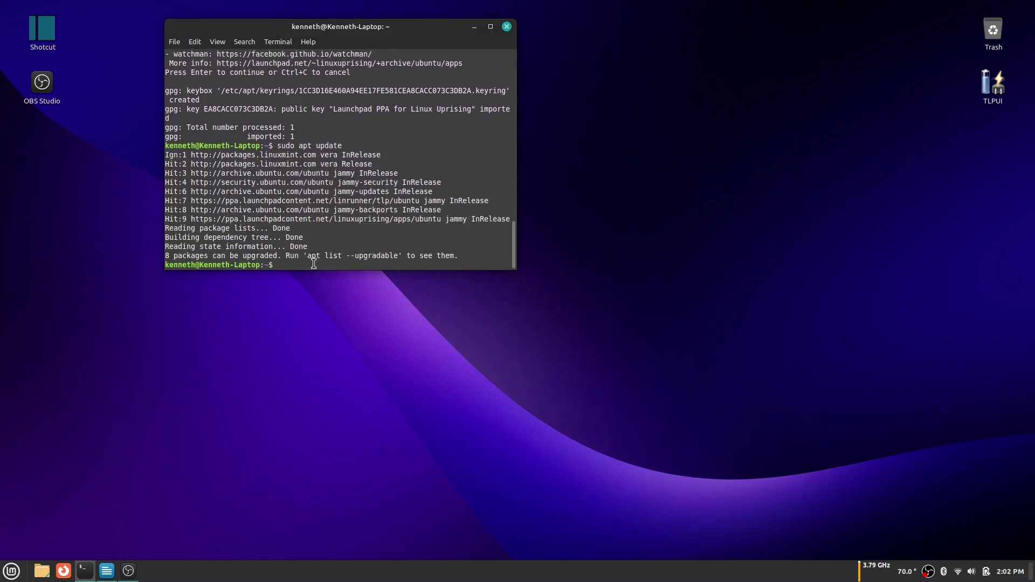
pyautogui.write('sudo apt install tlpui')
pyautogui.press('Return')
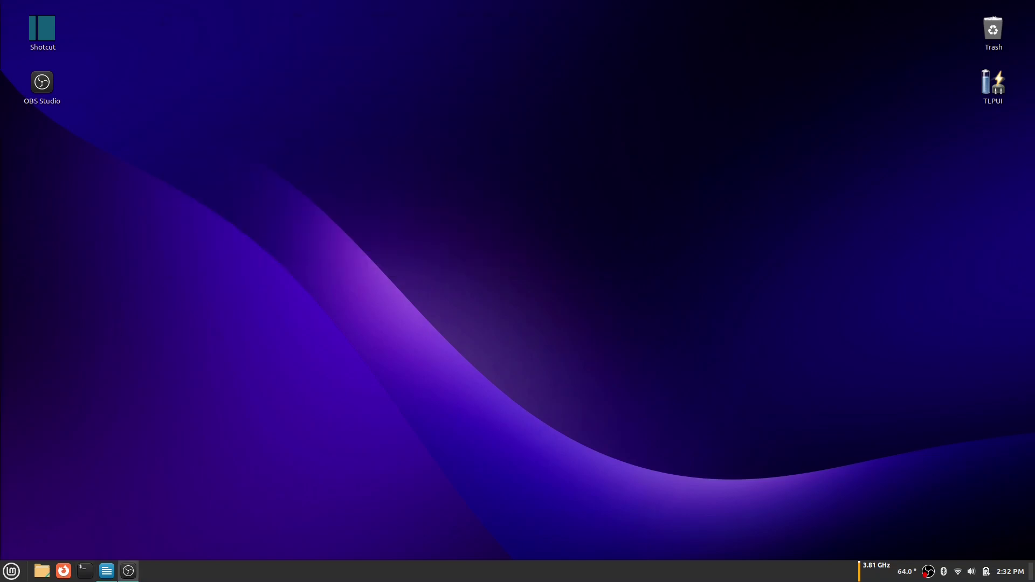
# Launch TLPUI from the Mint menu search and show its General page with TLP_ENABLE on.
pyautogui.click(12, 571)
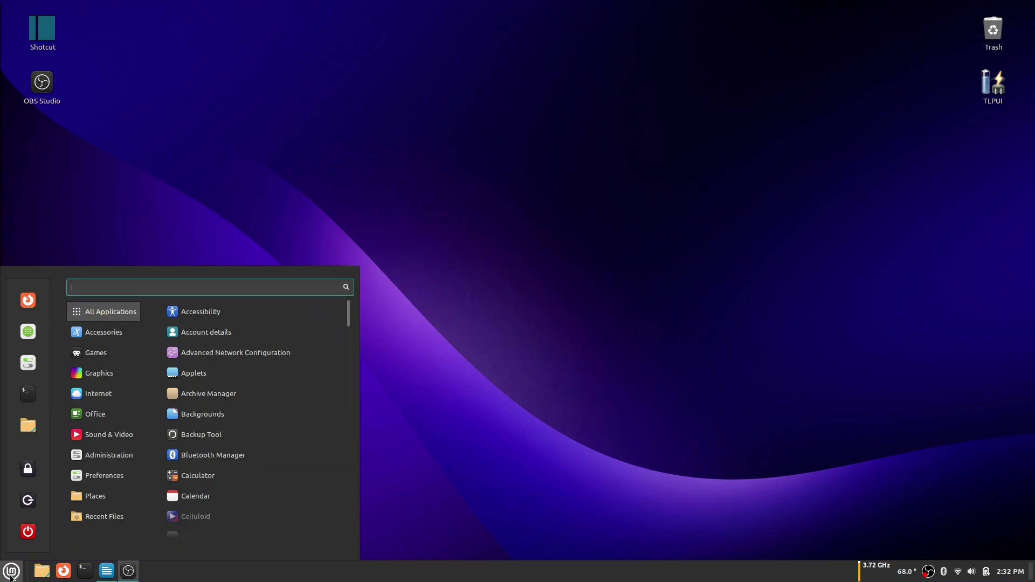
pyautogui.write('ter')
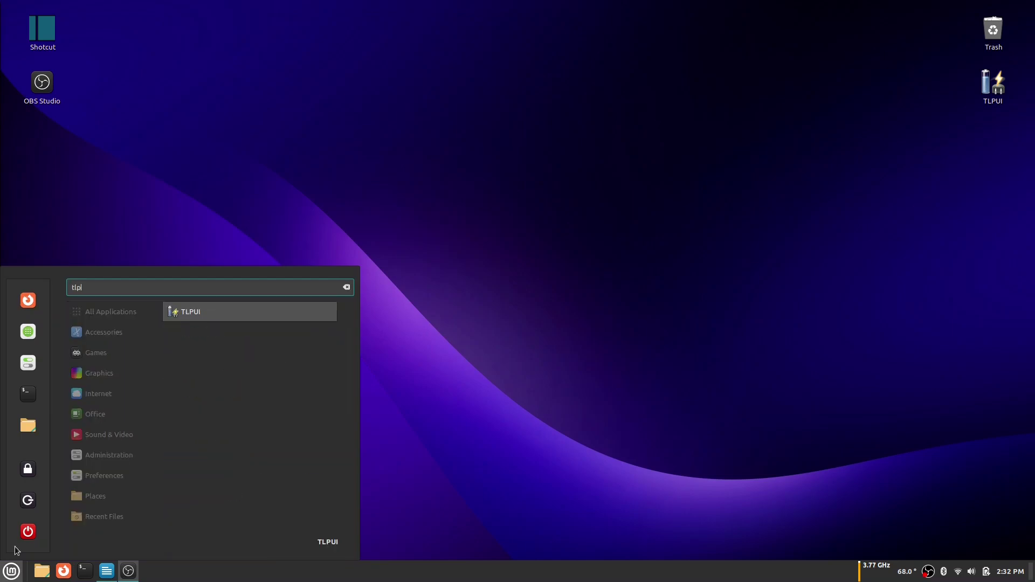
pyautogui.click(212, 312)
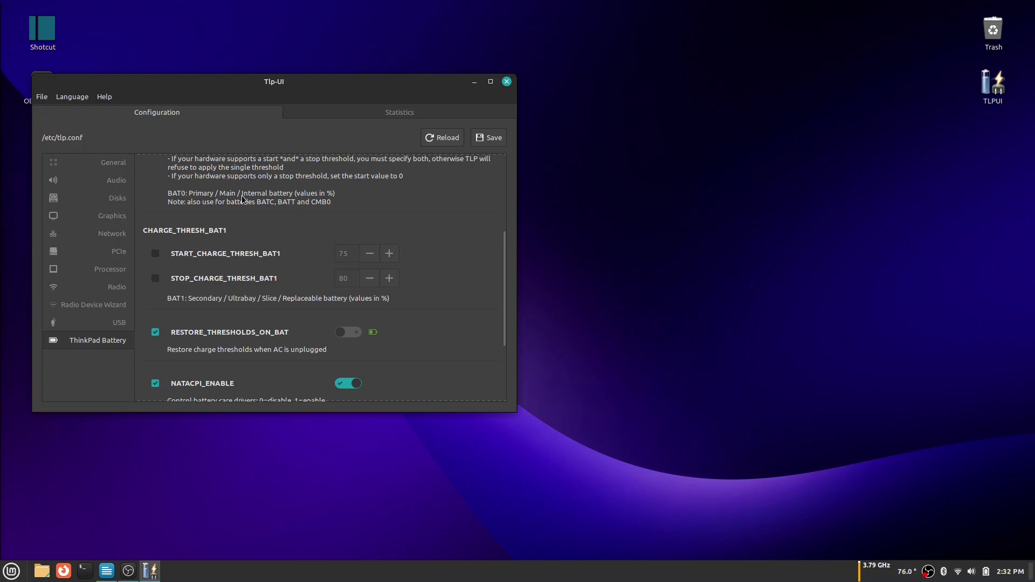
pyautogui.scroll(2, 244, 201)
pyautogui.click(114, 162)
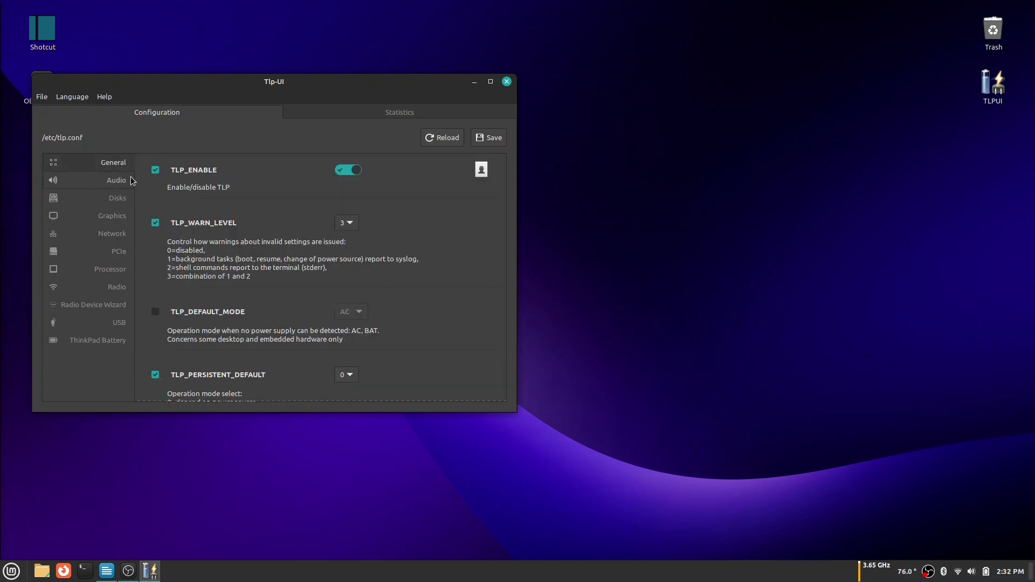
# Maximize Tlp-UI, review the Audio settings, then show the Graphics page's Intel GPU frequencies.
pyautogui.press('super+Up')
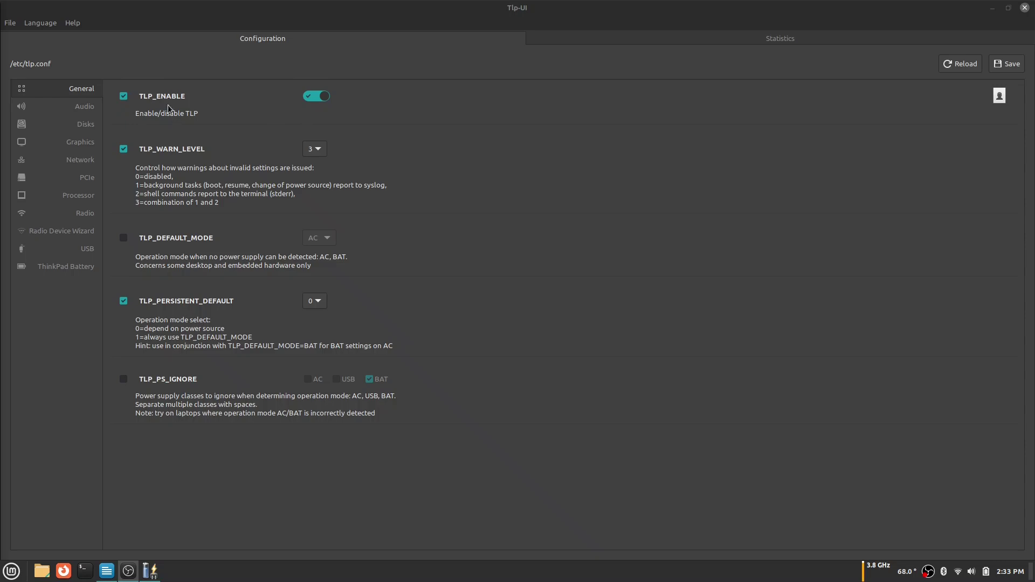
pyautogui.click(85, 107)
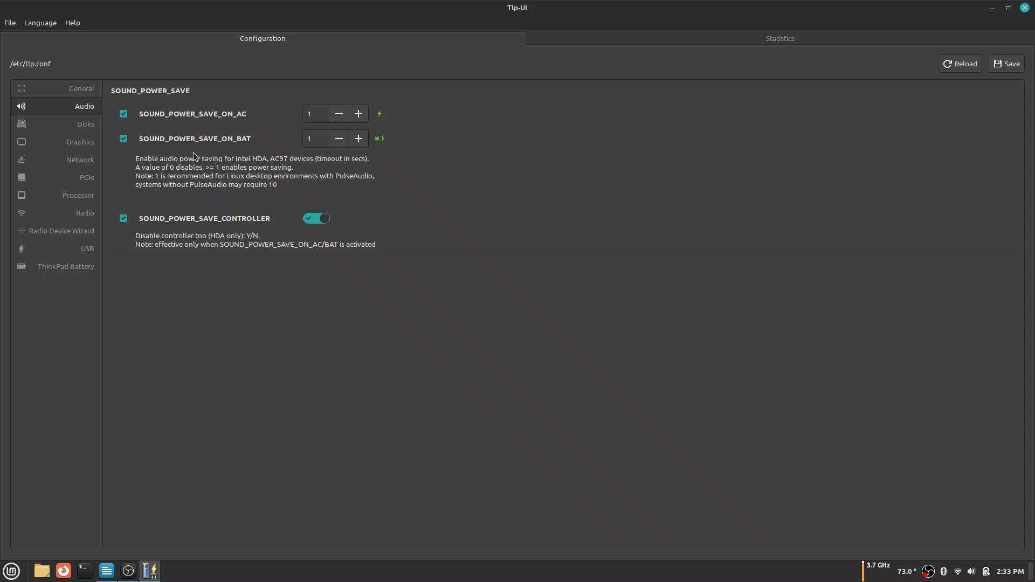
pyautogui.click(78, 143)
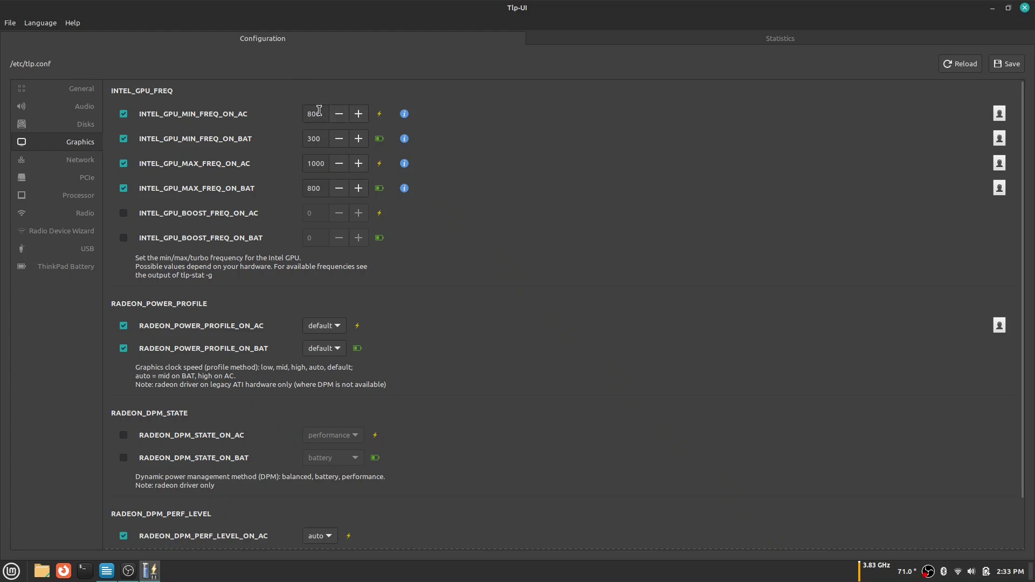
# Load the complete TLP status report in the Statistics view, authenticating with the password.
pyautogui.click(707, 37)
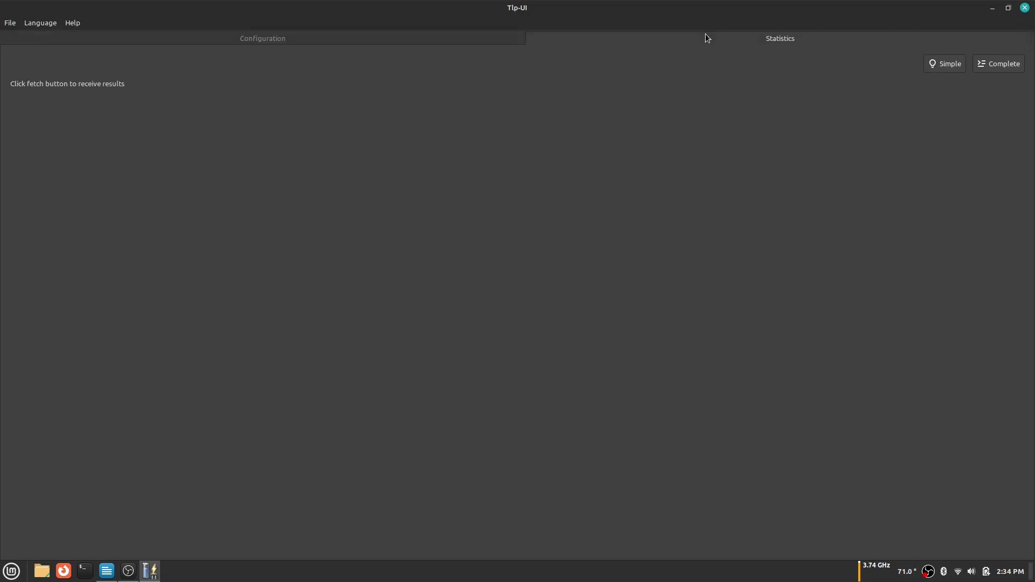
pyautogui.click(993, 66)
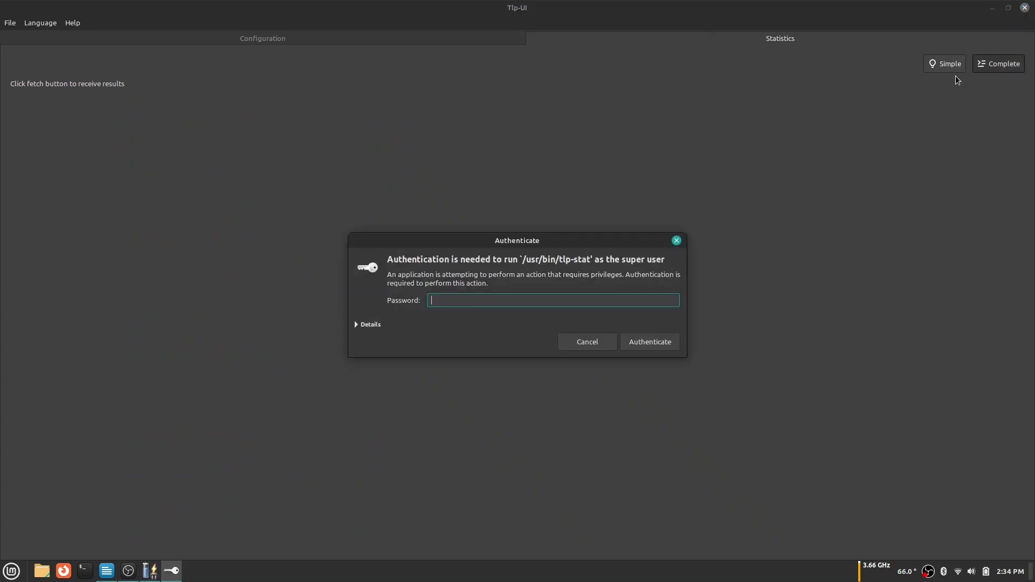
pyautogui.write('•••••••')
pyautogui.press('Return')
# Review the GPU frequency lines in the report, then return to the Configuration view.
pyautogui.moveTo(11, 453); pyautogui.dragTo(241, 473)
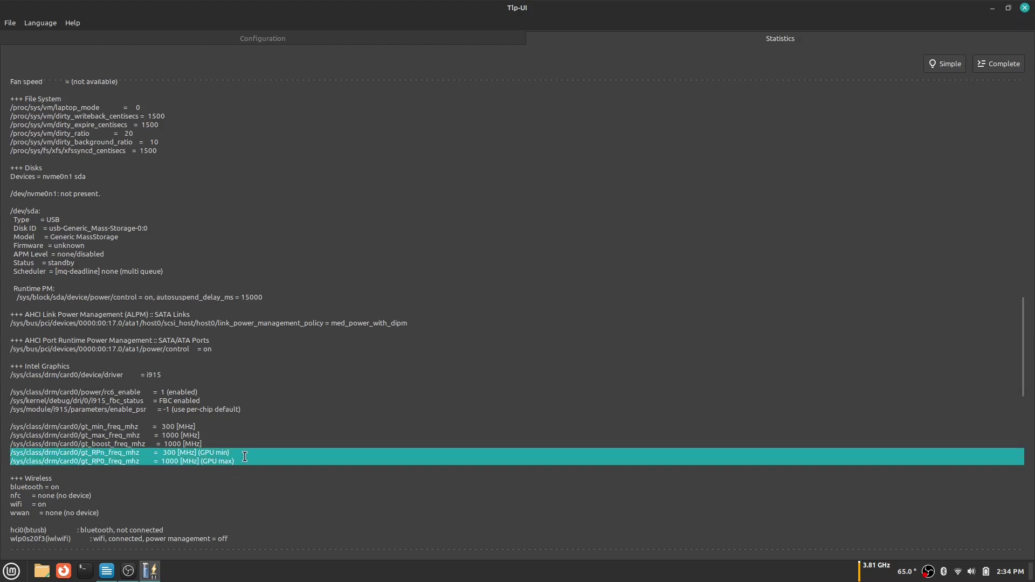
pyautogui.click(243, 459)
pyautogui.scroll(10, 146, 451)
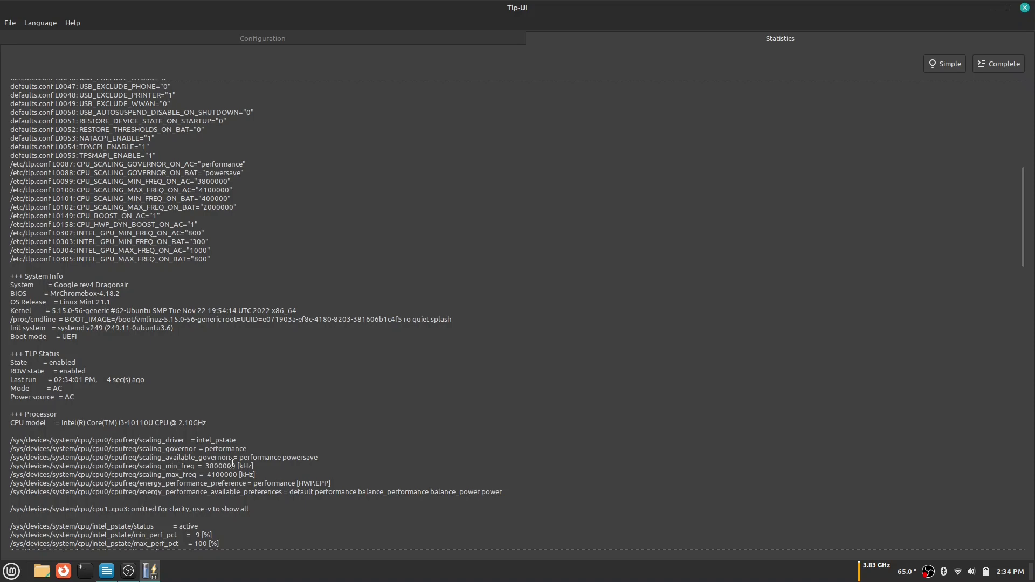
pyautogui.click(263, 38)
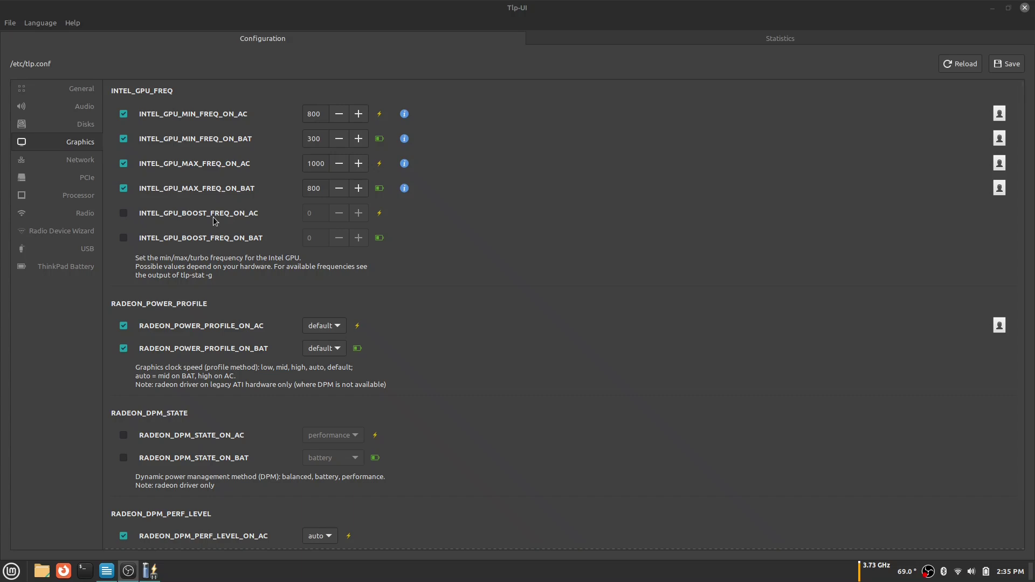
# Review the Processor page's governor, frequency, boost and powersave settings, including 400000–2000000 kHz battery limits.
pyautogui.click(80, 198)
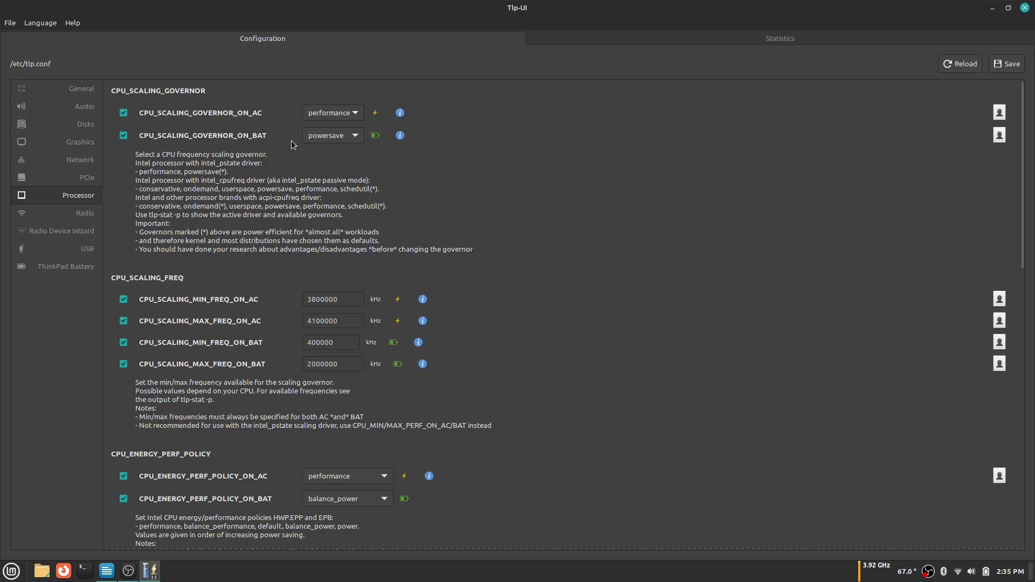
pyautogui.scroll(-3, 249, 210)
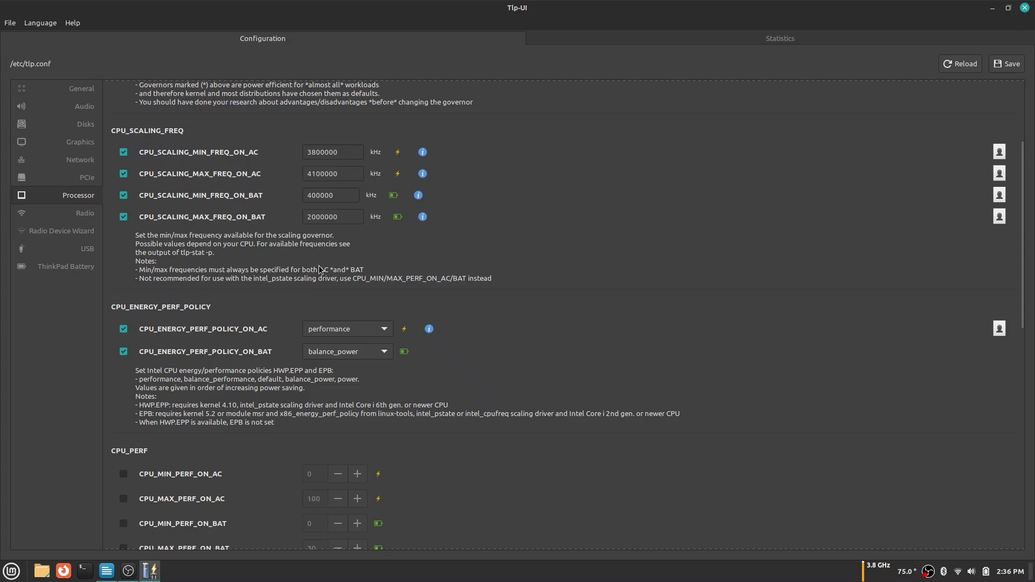
pyautogui.scroll(-5, 513, 351)
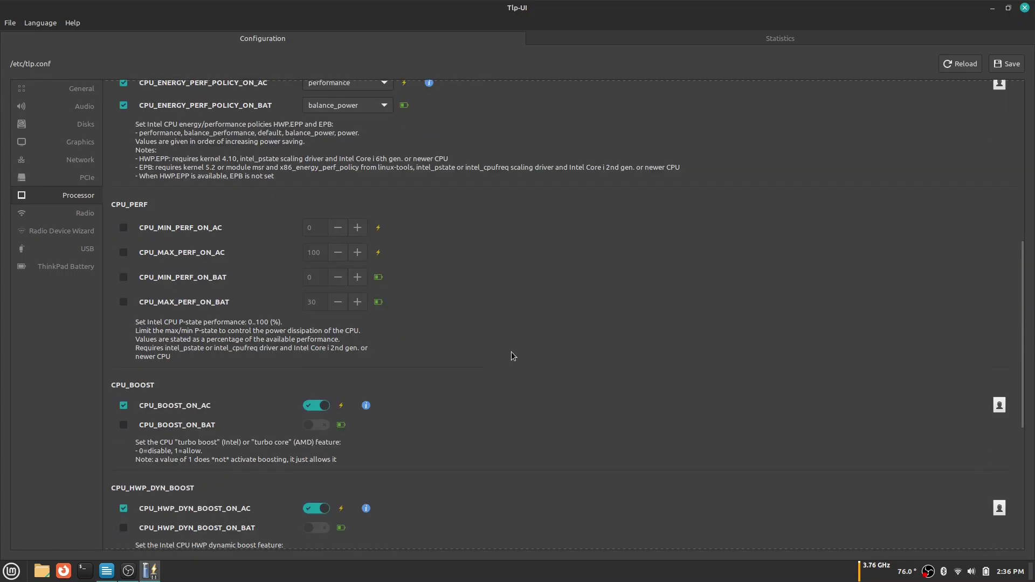
pyautogui.scroll(-2, 512, 353)
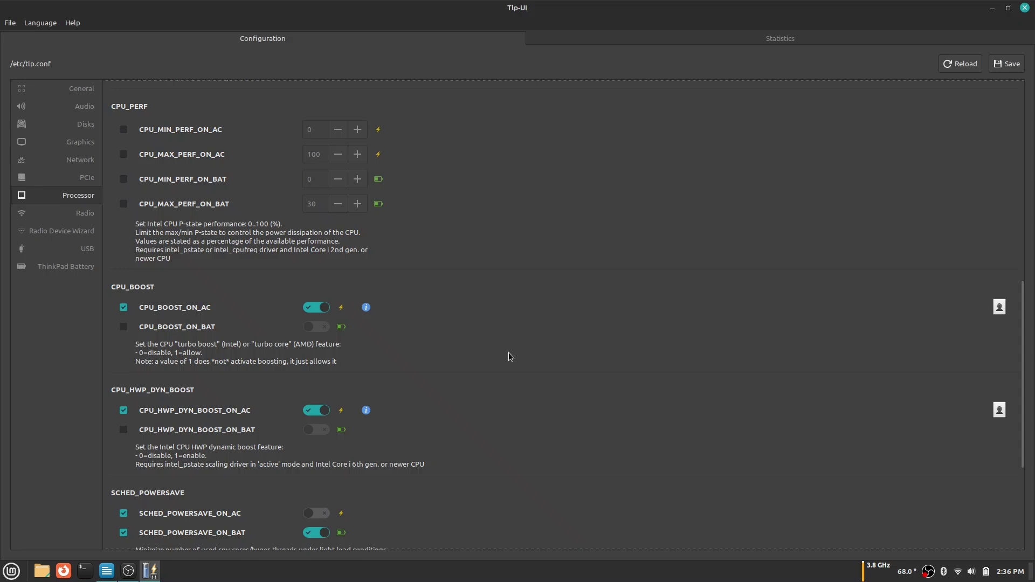
pyautogui.scroll(-2, 509, 353)
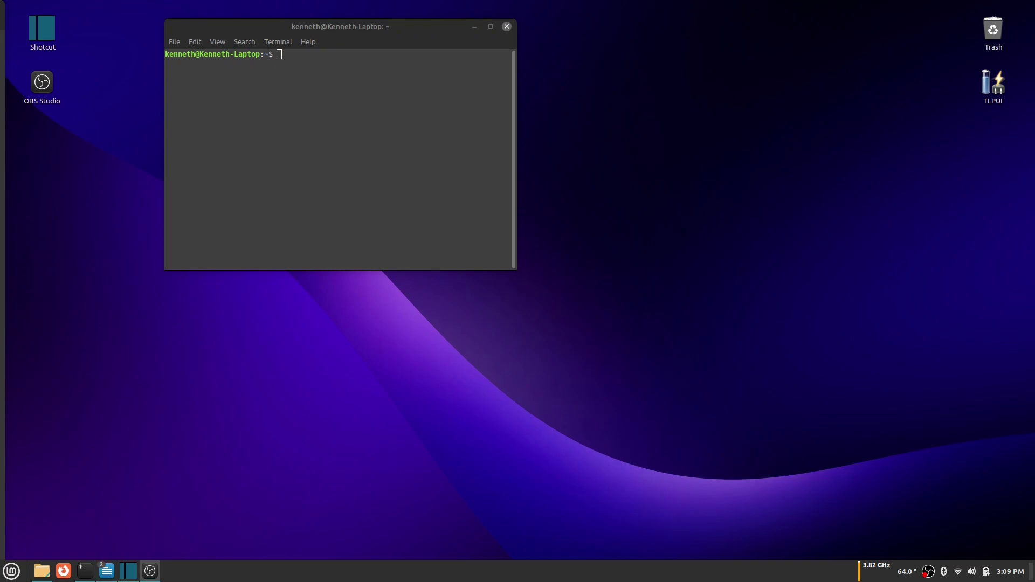
# Maximize the terminal and run the pasted 4-thread sysbench CPU test, scoring 3018.41 events/s.
pyautogui.click(491, 27)
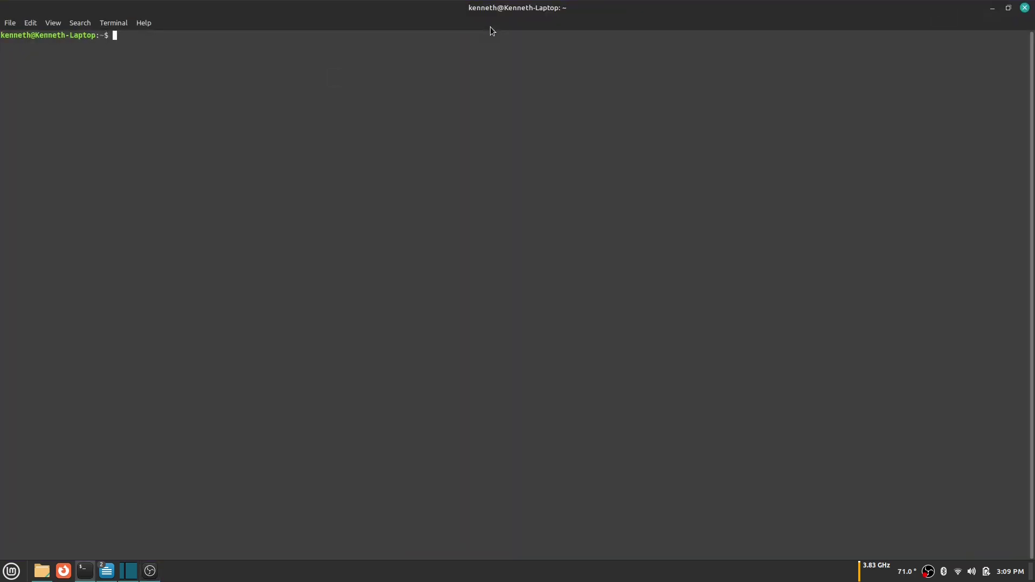
pyautogui.rightClick(265, 99)
pyautogui.click(296, 166)
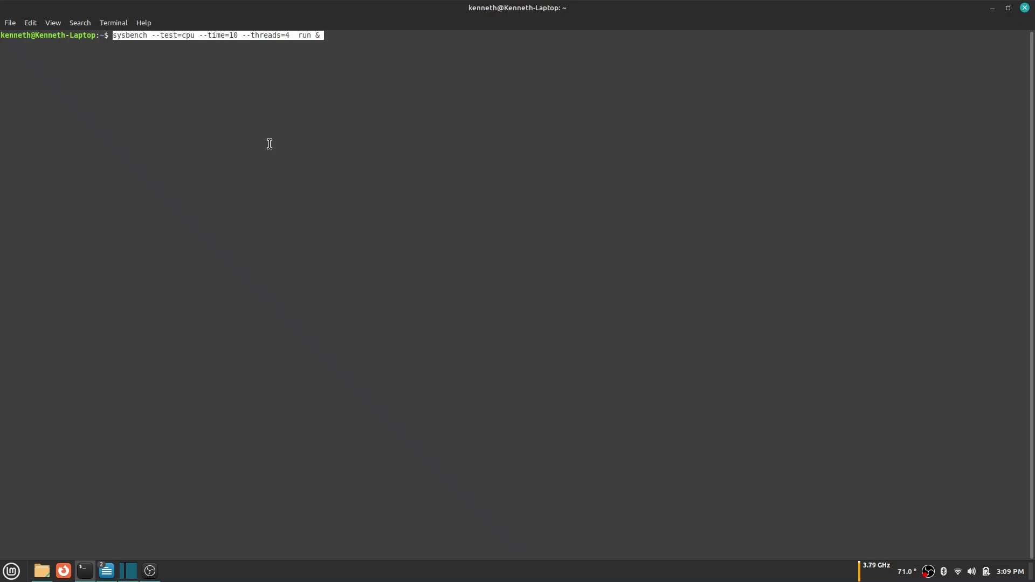
pyautogui.press('Return')
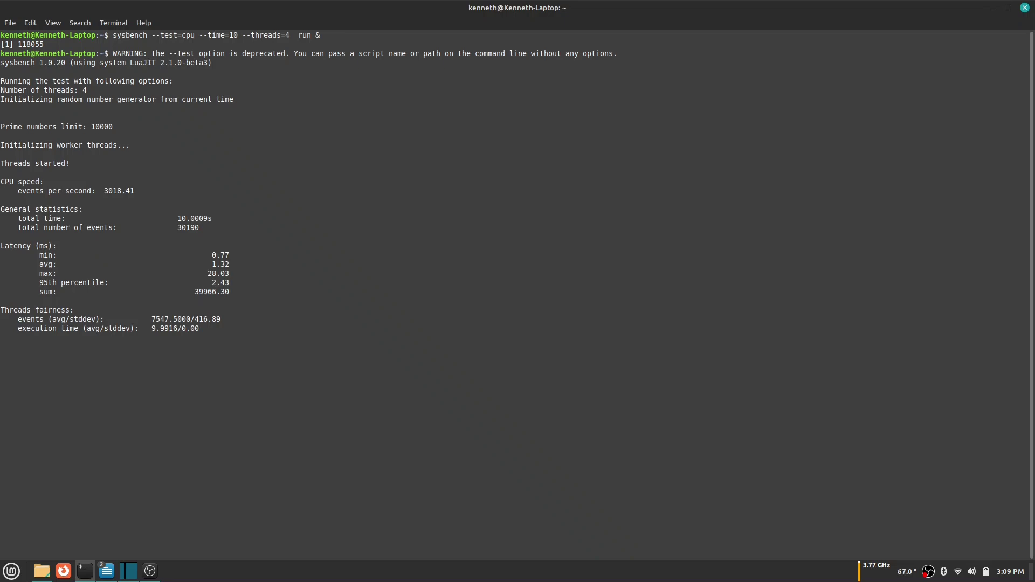
pyautogui.hotkey('ctrl', 'c')
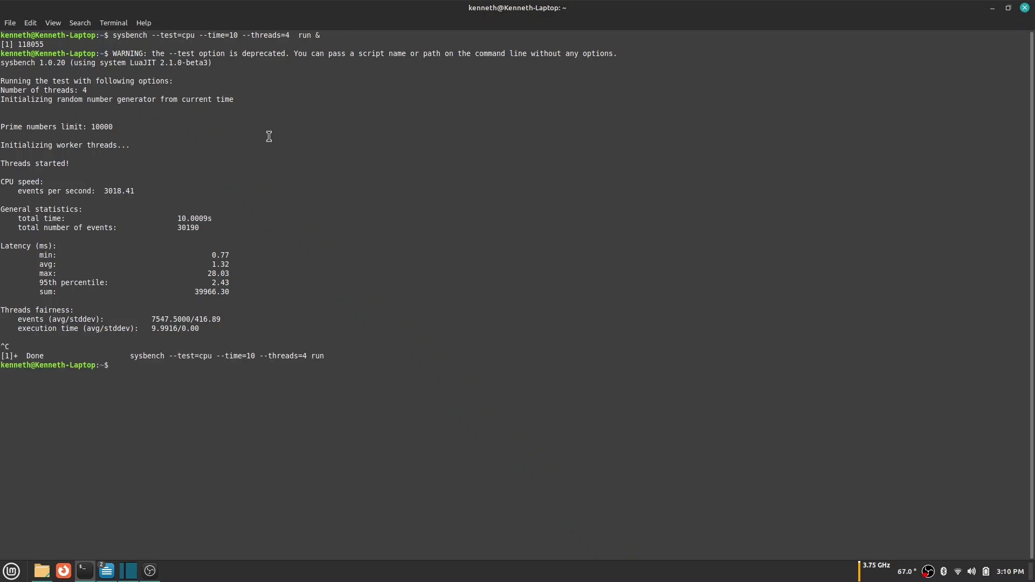
# Select the 3018.41 result and rerun the pasted sysbench CPU test.
pyautogui.moveTo(105, 192); pyautogui.dragTo(134, 192)
pyautogui.rightClick(130, 192)
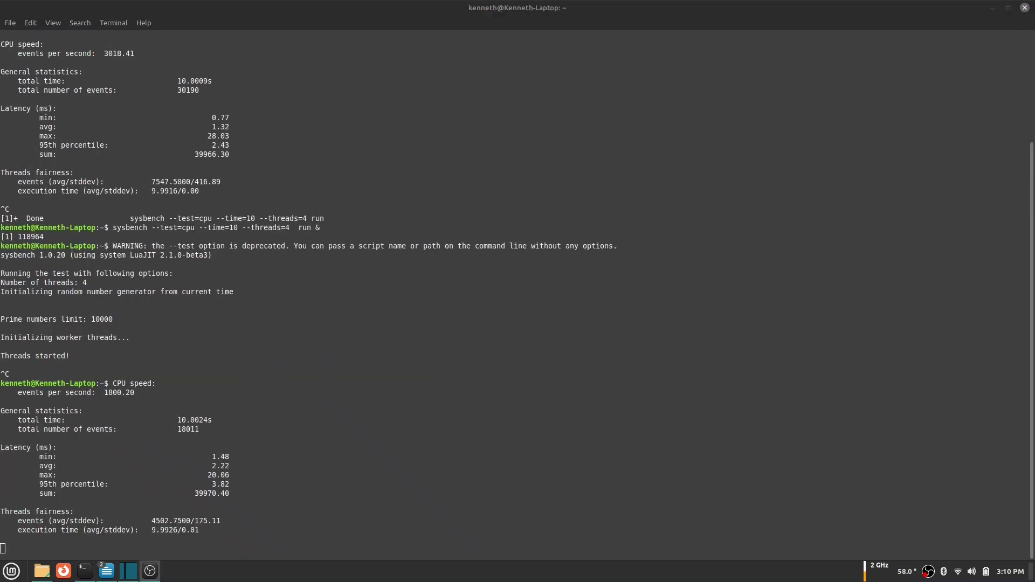
pyautogui.click(202, 461)
pyautogui.hotkey('ctrl', 'c')
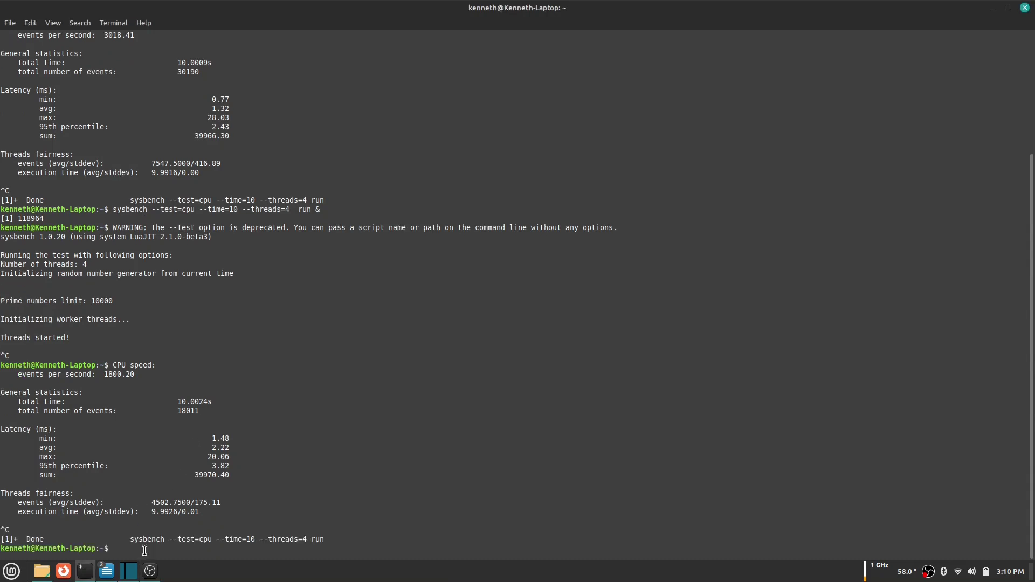
pyautogui.rightClick(144, 549)
pyautogui.click(167, 490)
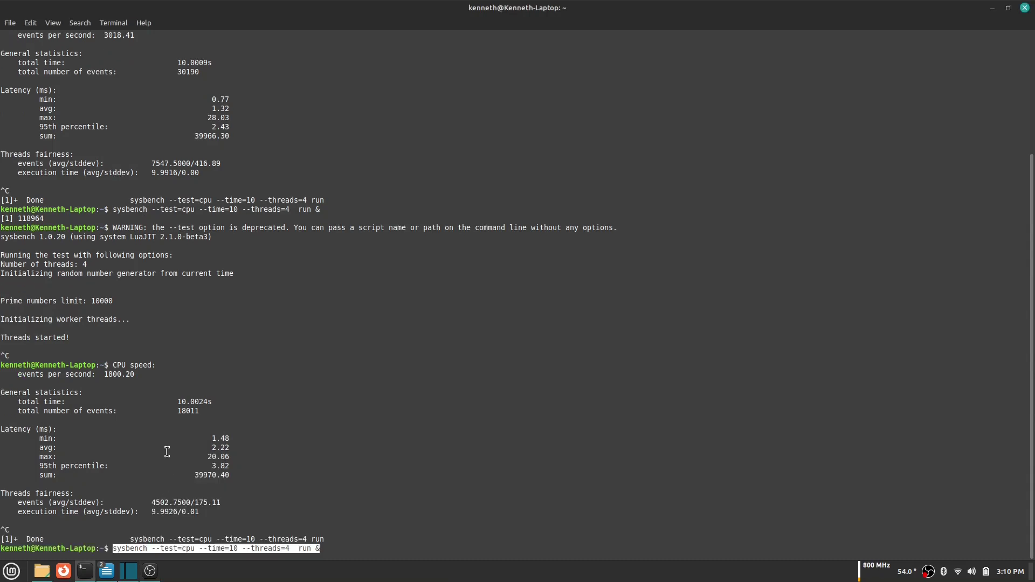
pyautogui.press('Return')
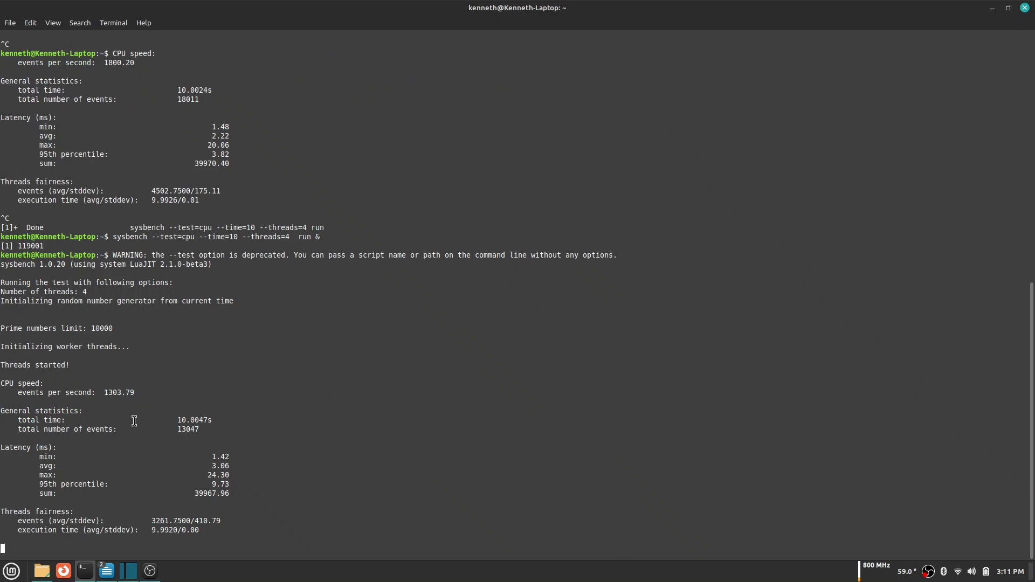
# Copy the 1303.79 events-per-second result and switch to the text editor.
pyautogui.moveTo(105, 393); pyautogui.dragTo(134, 393)
pyautogui.rightClick(128, 397)
pyautogui.click(164, 450)
pyautogui.hotkey('alt', 'Tab')
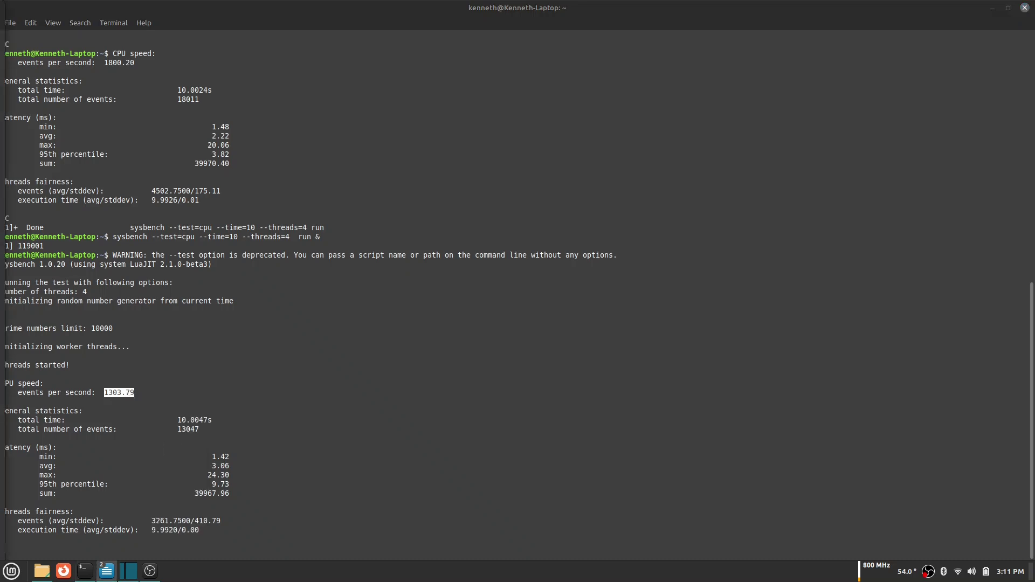